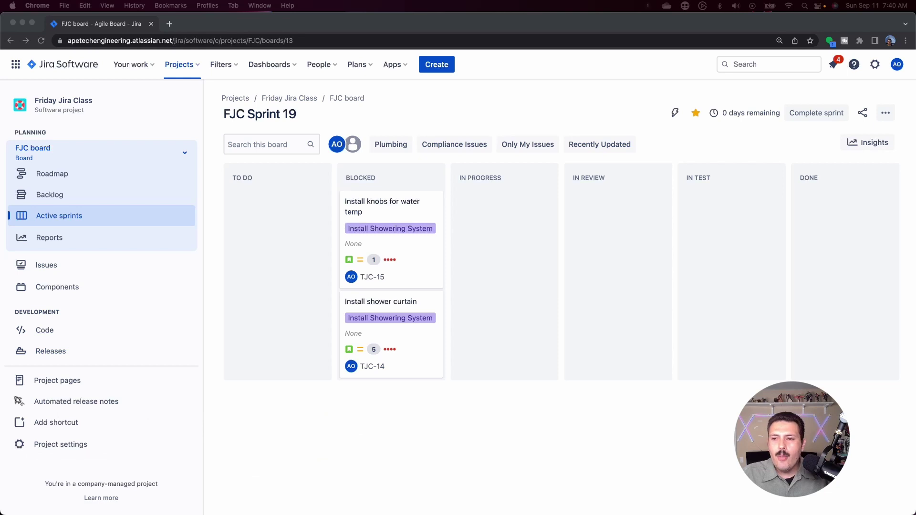
Open the Issues administration from the settings gear and scroll the sidebar to Fields
{"action": "left_click", "coordinate": [875, 64]}
{"action": "left_click", "coordinate": [721, 300]}
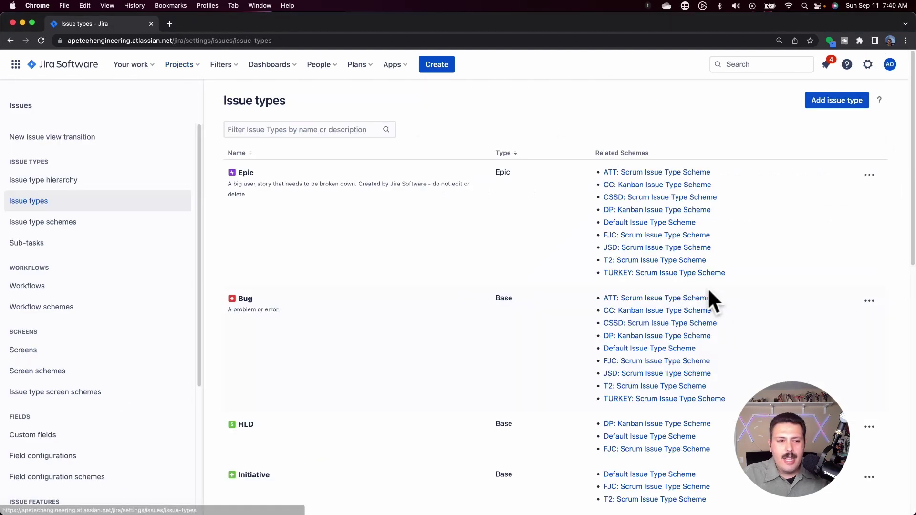
{"action": "scroll", "coordinate": [71, 332], "scroll_direction": "down", "scroll_amount": 5}
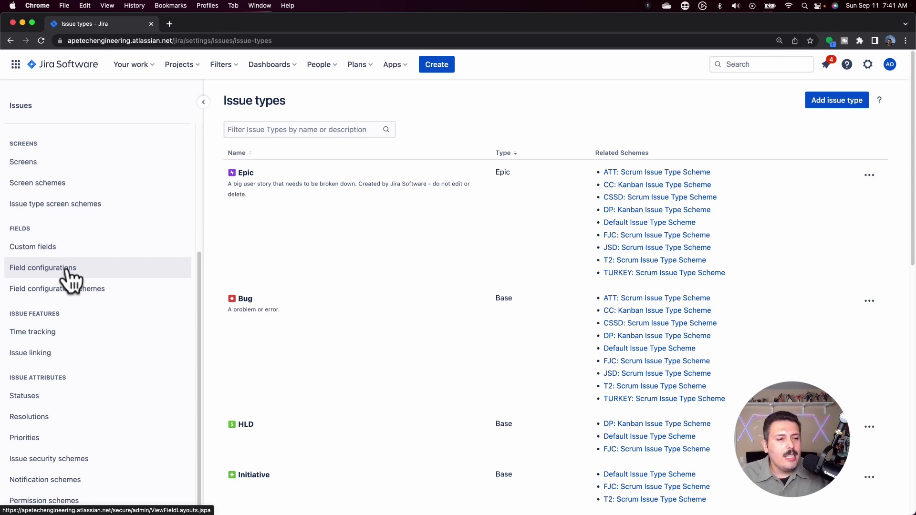
Show the Field configurations list with Default and Team A Story Default
{"action": "left_click", "coordinate": [77, 273]}
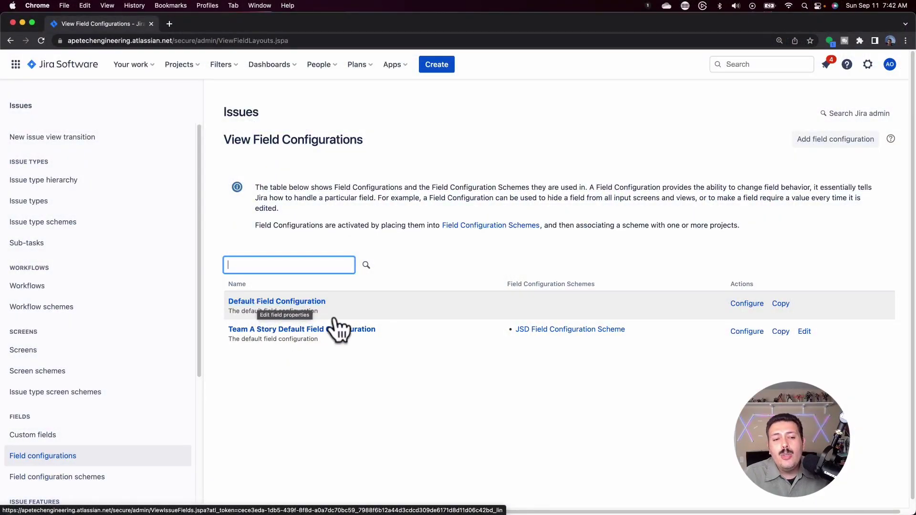
Require Acceptance Criteria in Default Field Configuration, review its 10 projects, then begin a new issue
{"action": "left_click", "coordinate": [747, 305]}
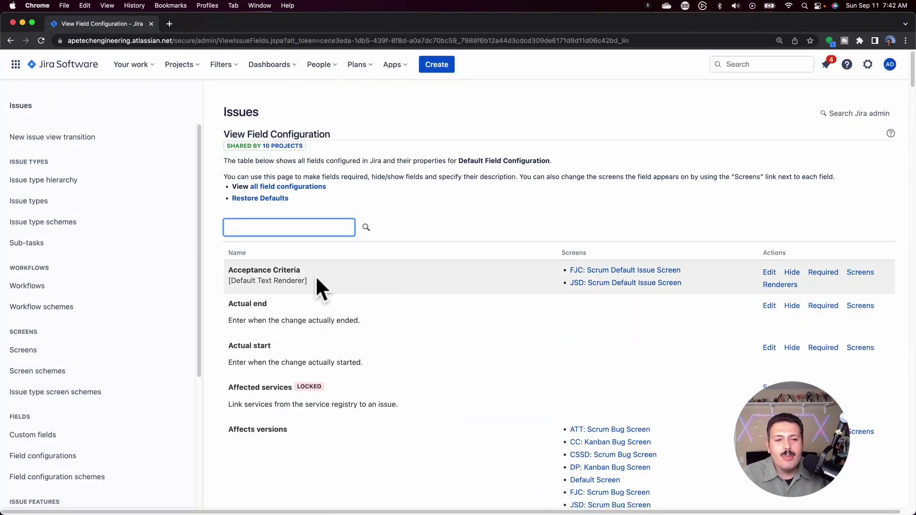
{"action": "left_click", "coordinate": [246, 271]}
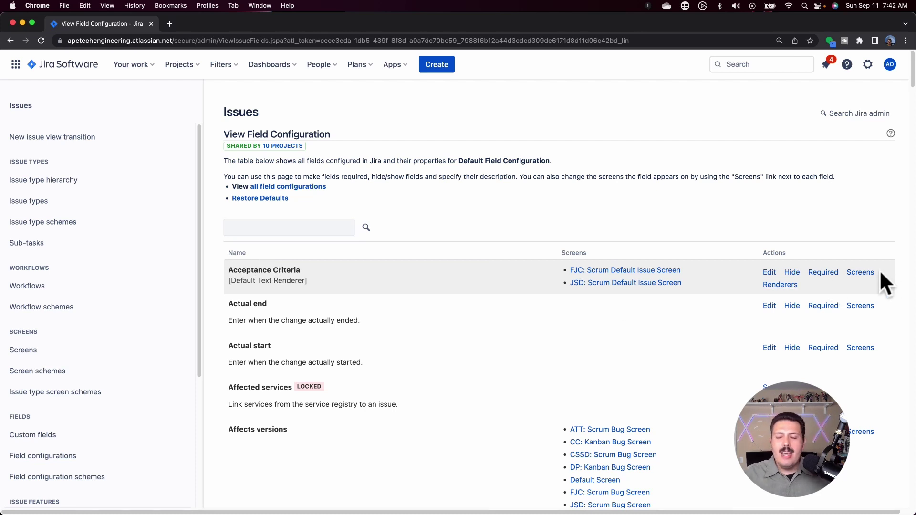
{"action": "left_click", "coordinate": [819, 276]}
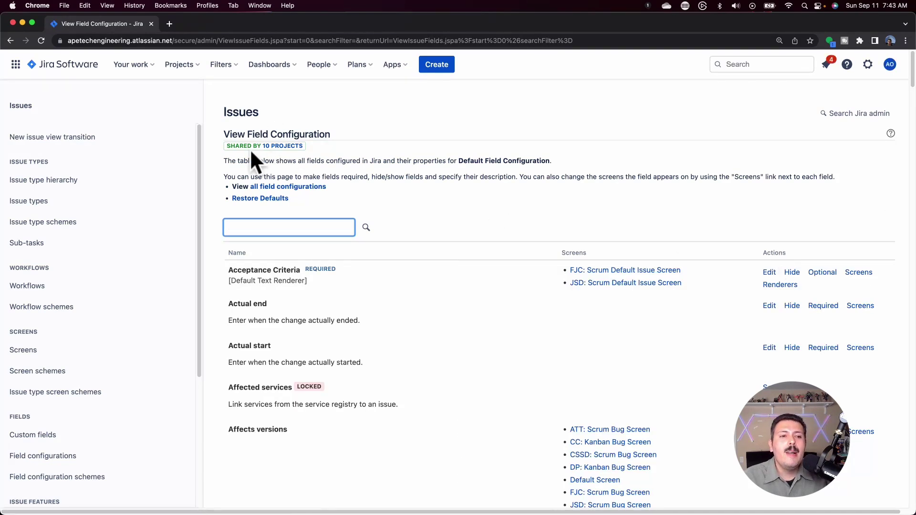
{"action": "left_click", "coordinate": [276, 147]}
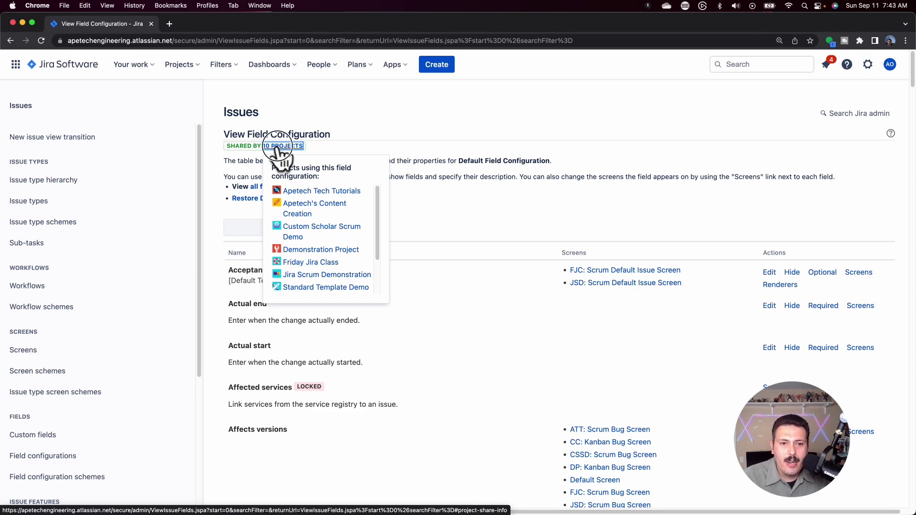
{"action": "left_click", "coordinate": [436, 64]}
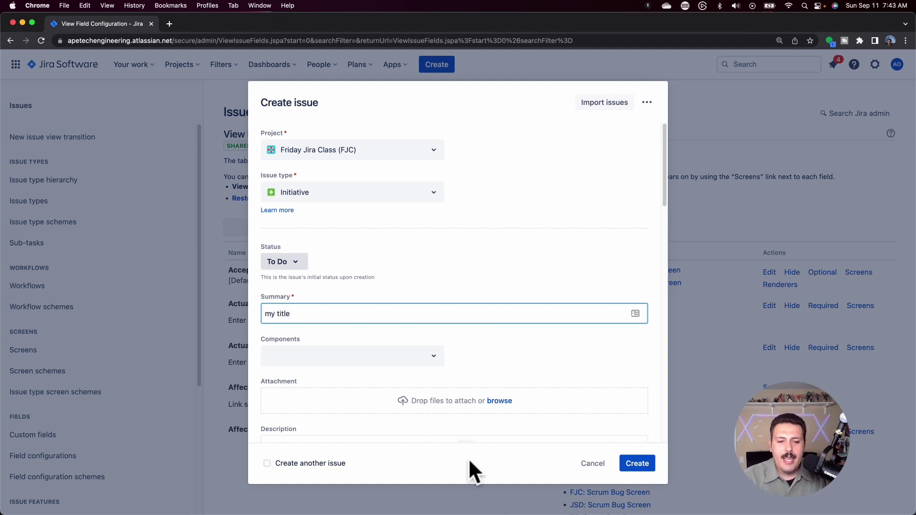
Submit the issue with only a summary to trigger the required Acceptance Criteria error
{"action": "left_click", "coordinate": [644, 469]}
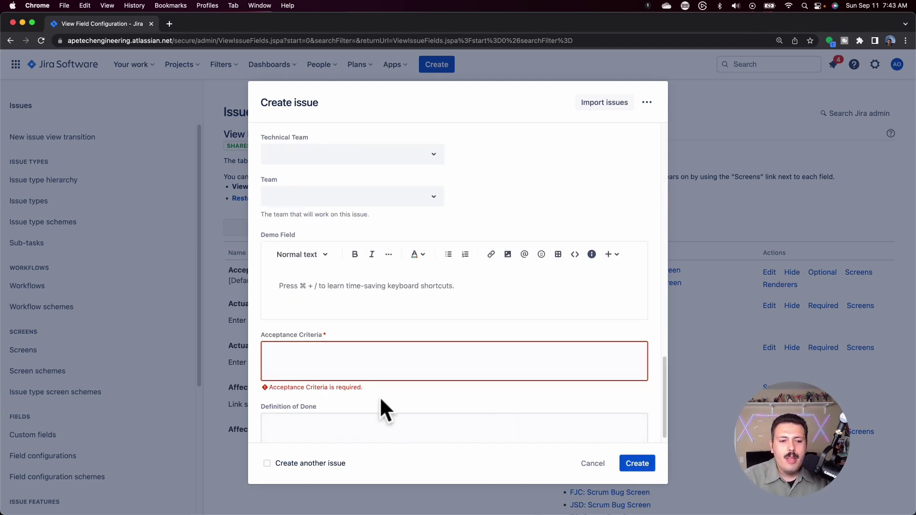
{"action": "left_click", "coordinate": [312, 356]}
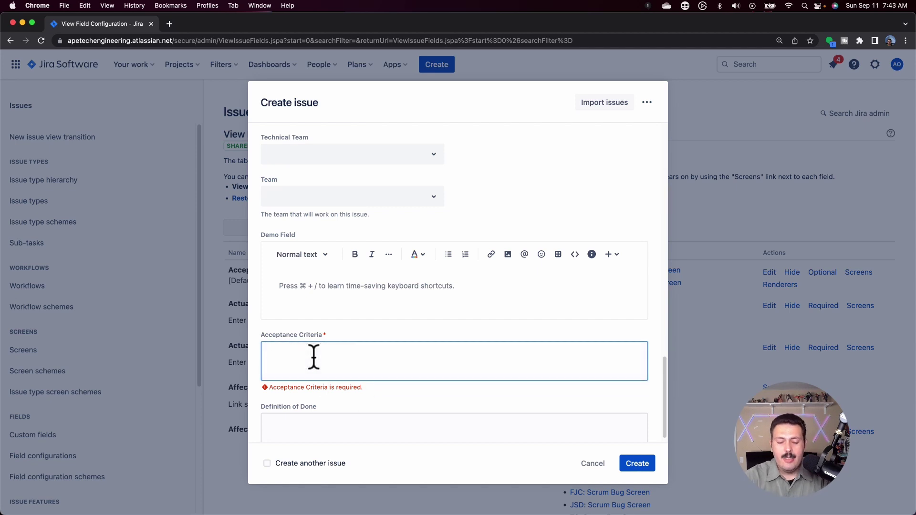
{"action": "type", "text": "T"}
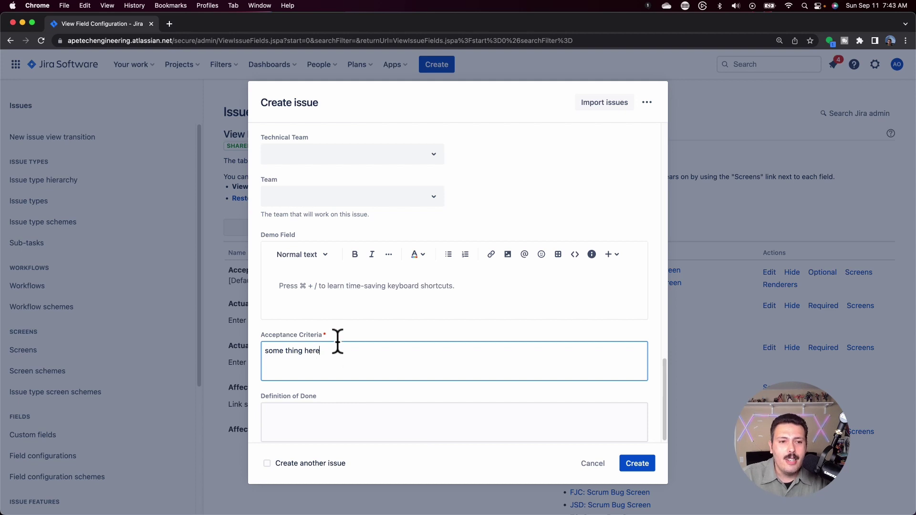
{"action": "scroll", "coordinate": [341, 334], "scroll_direction": "up", "scroll_amount": 10}
{"action": "scroll", "coordinate": [300, 153], "scroll_direction": "up", "scroll_amount": 3}
Switch the issue to Jira Scrum Demonstration, retry creating it, then discard the form
{"action": "left_click", "coordinate": [313, 150]}
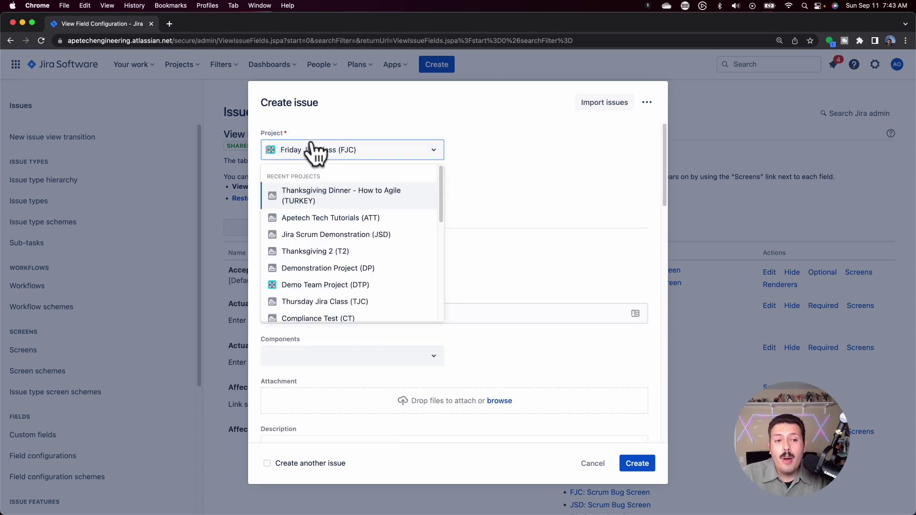
{"action": "left_click", "coordinate": [322, 233]}
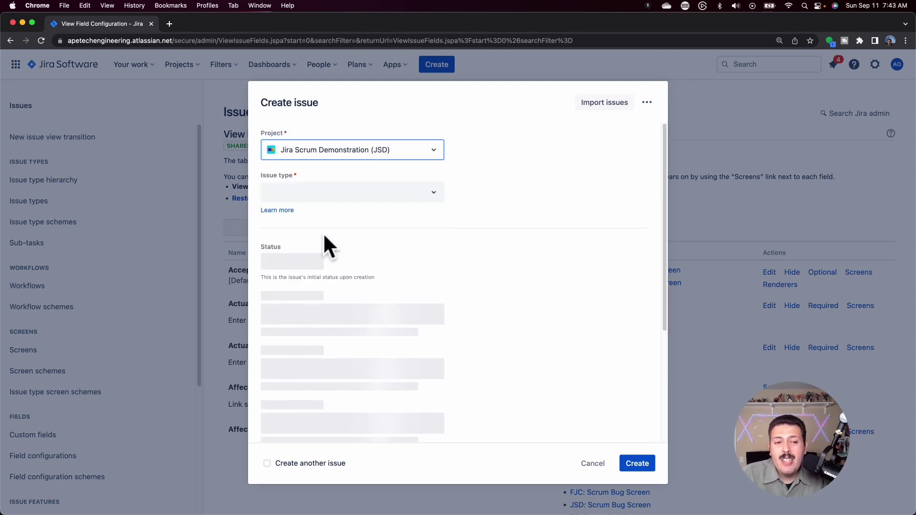
{"action": "scroll", "coordinate": [437, 284], "scroll_direction": "down", "scroll_amount": 3}
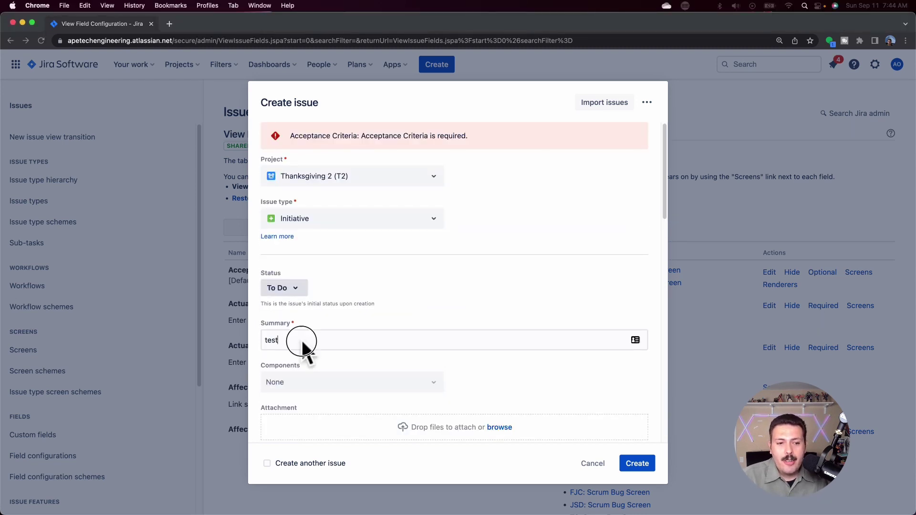
{"action": "left_click", "coordinate": [353, 343]}
{"action": "left_click", "coordinate": [639, 463]}
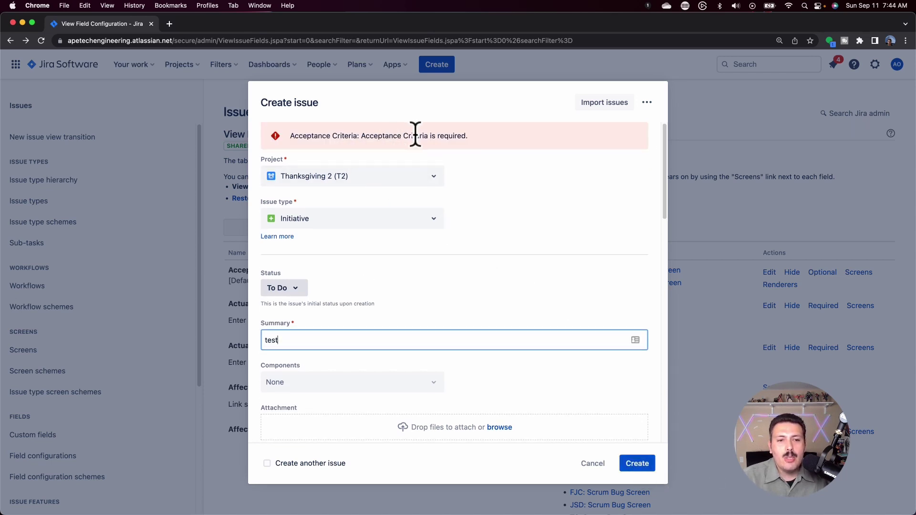
{"action": "scroll", "coordinate": [477, 272], "scroll_direction": "down", "scroll_amount": 4}
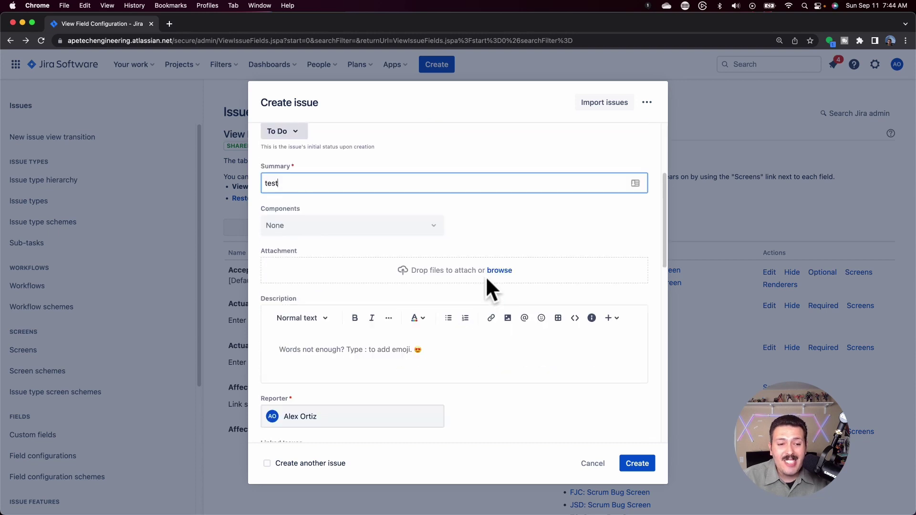
{"action": "scroll", "coordinate": [494, 274], "scroll_direction": "down", "scroll_amount": 1}
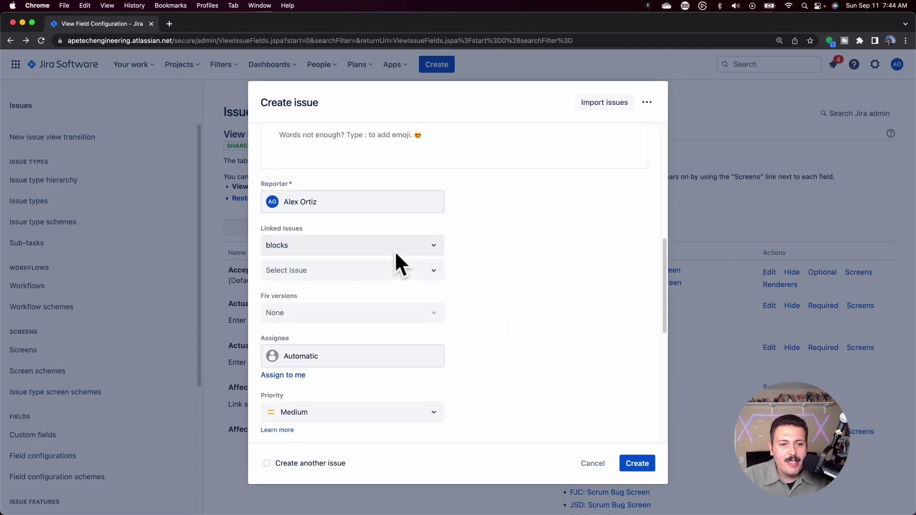
{"action": "scroll", "coordinate": [396, 260], "scroll_direction": "down", "scroll_amount": 10}
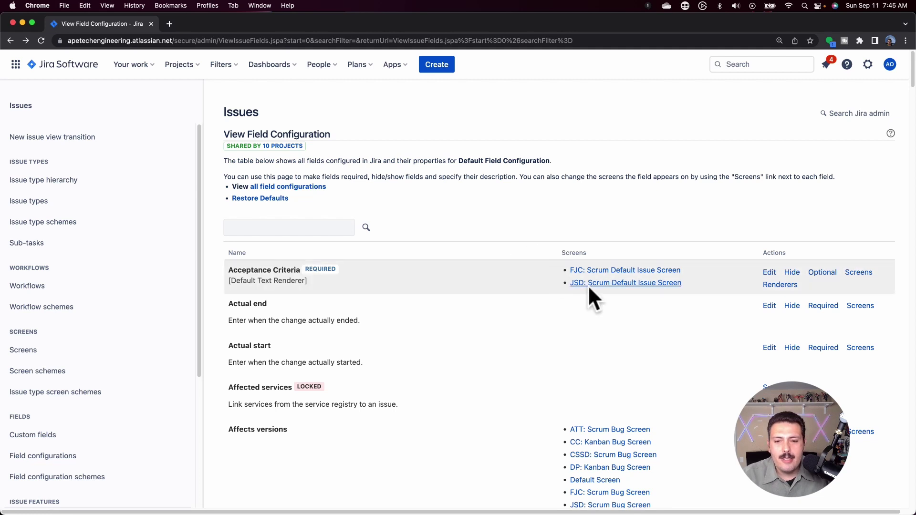
Pick Wiki Style Renderer as the Acceptance Criteria active renderer and submit the update
{"action": "left_click", "coordinate": [780, 285]}
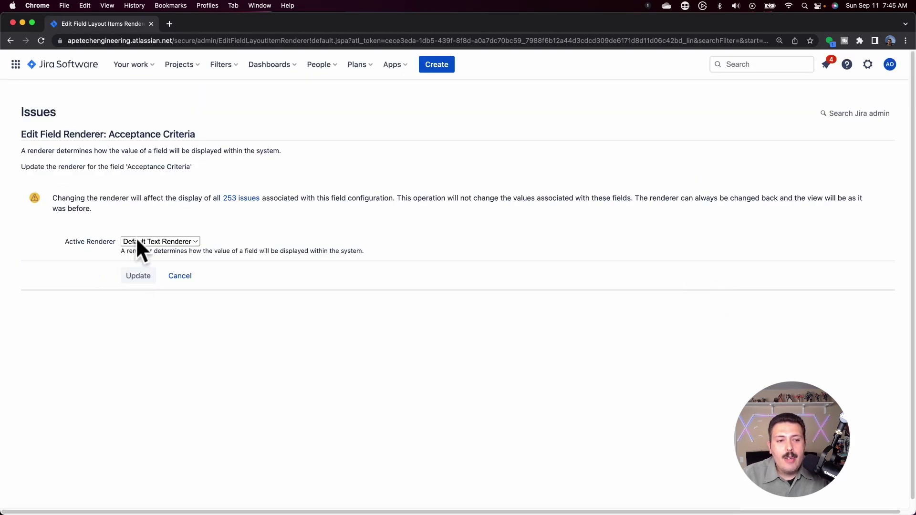
{"action": "left_click", "coordinate": [162, 240]}
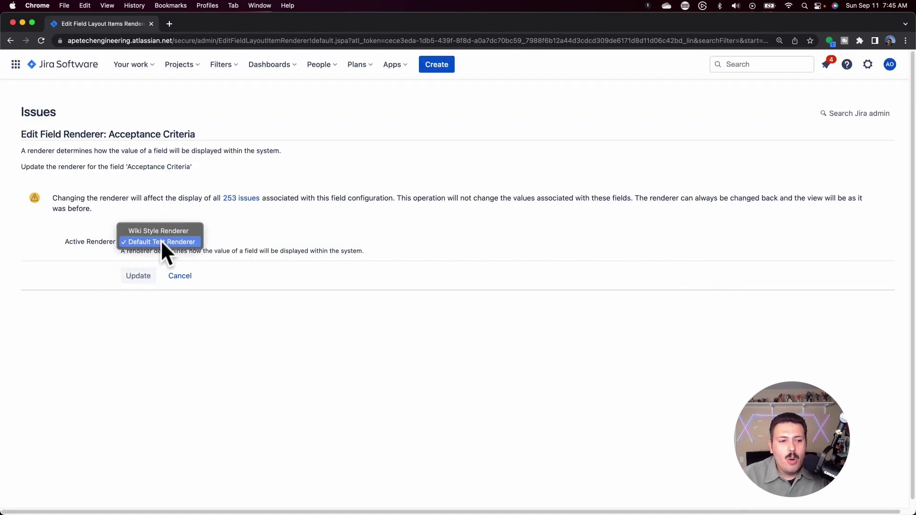
{"action": "left_click", "coordinate": [170, 231]}
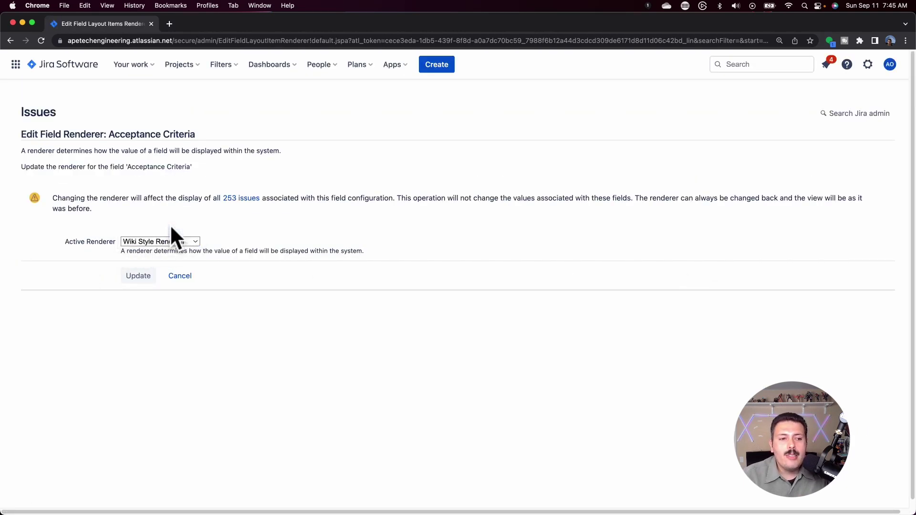
{"action": "left_click", "coordinate": [141, 276]}
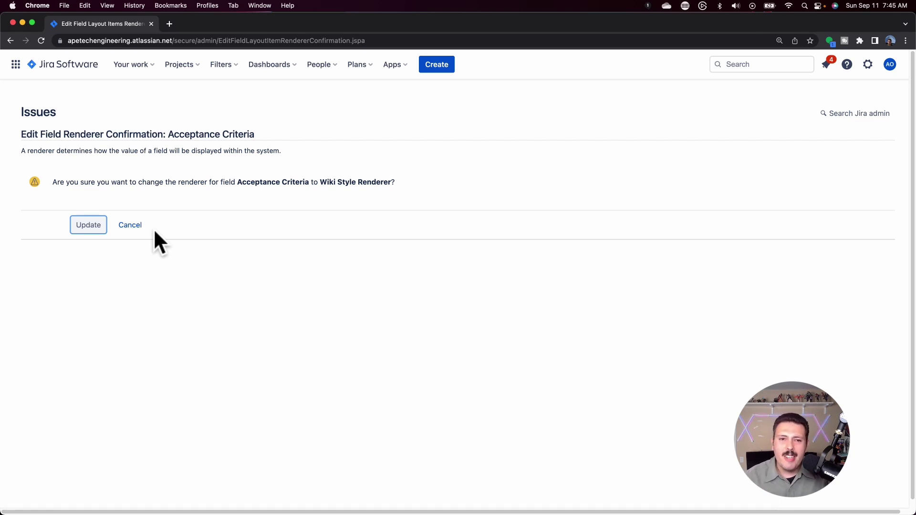
Cancel the renderer switch so Acceptance Criteria keeps the Default Text Renderer
{"action": "left_click", "coordinate": [133, 225]}
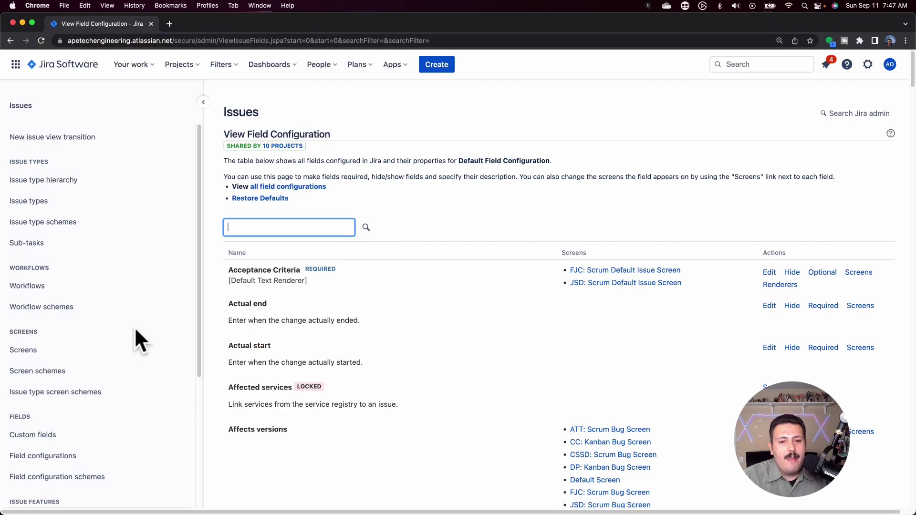
Set Acceptance Criteria back to optional and start copying the Default Field Configuration
{"action": "left_click", "coordinate": [823, 273]}
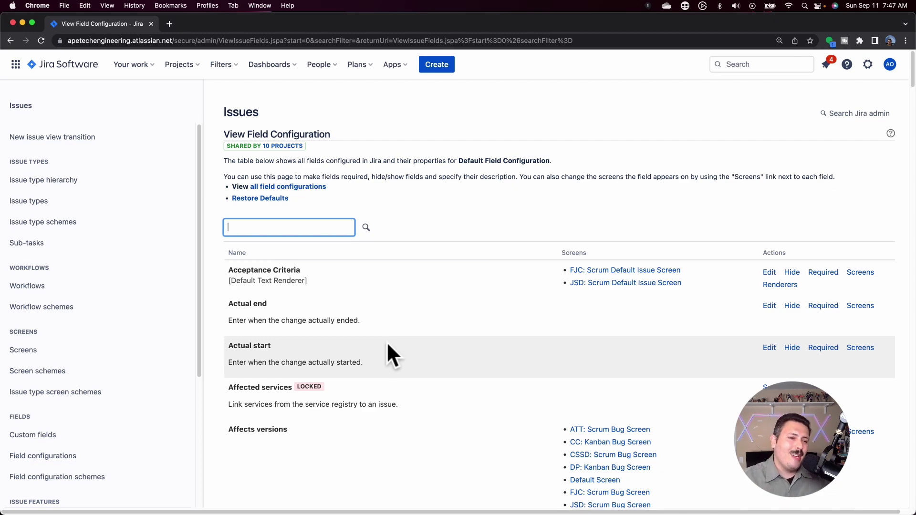
{"action": "left_click", "coordinate": [51, 457]}
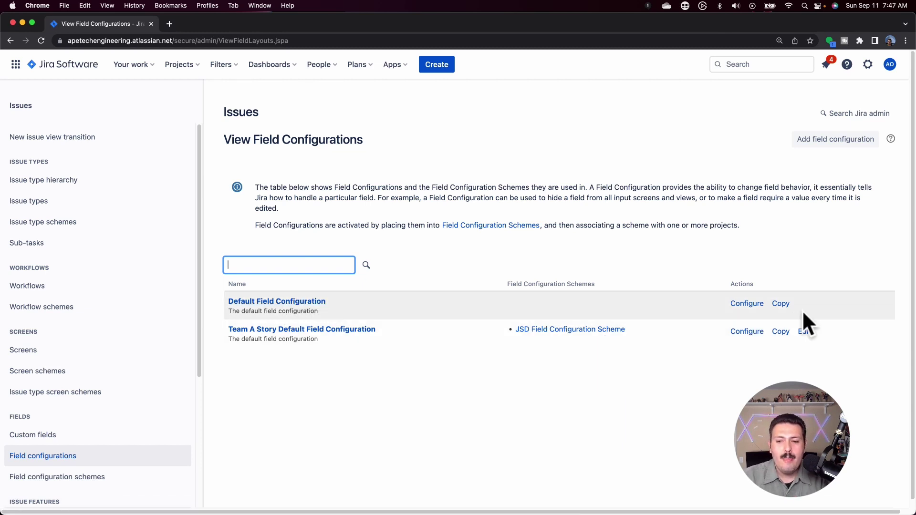
{"action": "left_click", "coordinate": [778, 304]}
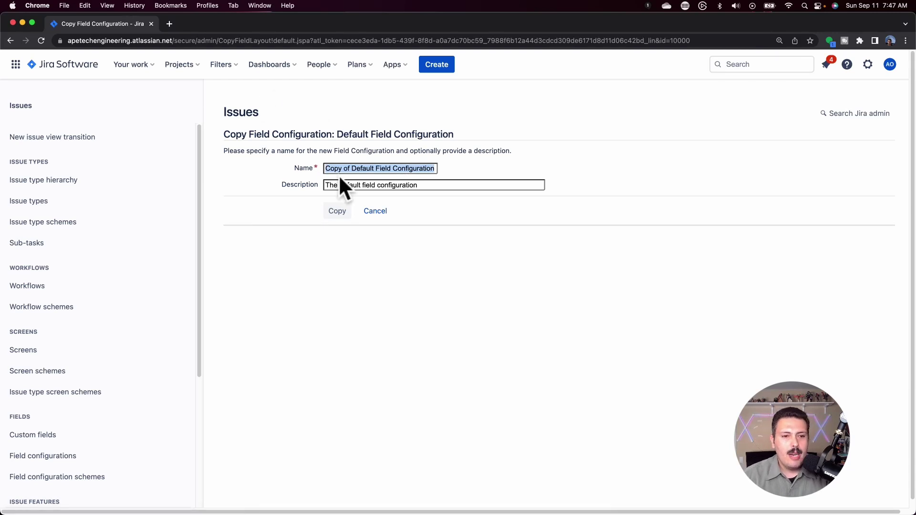
Name the copy 'Project Name and Issue Type Default Field Configuration' and create it
{"action": "left_click_drag", "start_coordinate": [352, 168], "coordinate": [296, 166]}
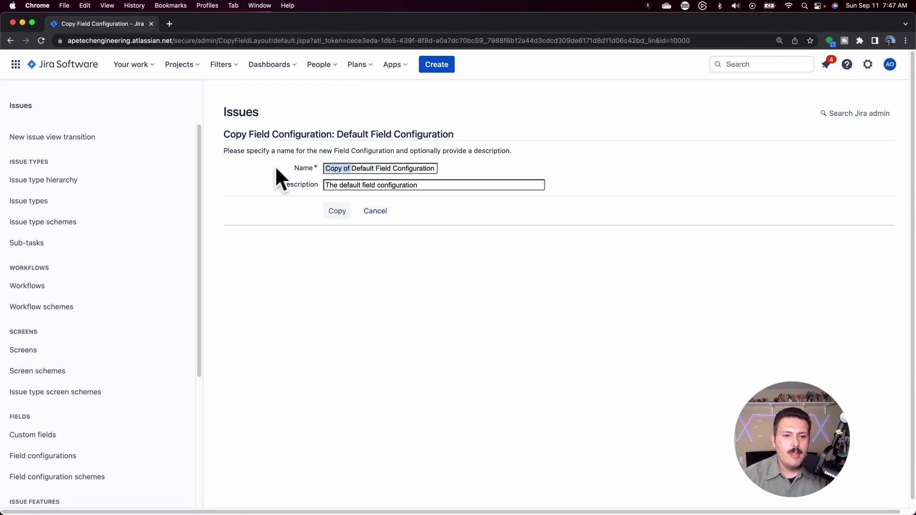
{"action": "key", "text": "BackSpace"}
{"action": "type", "text": "Project Name and Issue Type Defau"}
{"action": "left_click", "coordinate": [345, 211]}
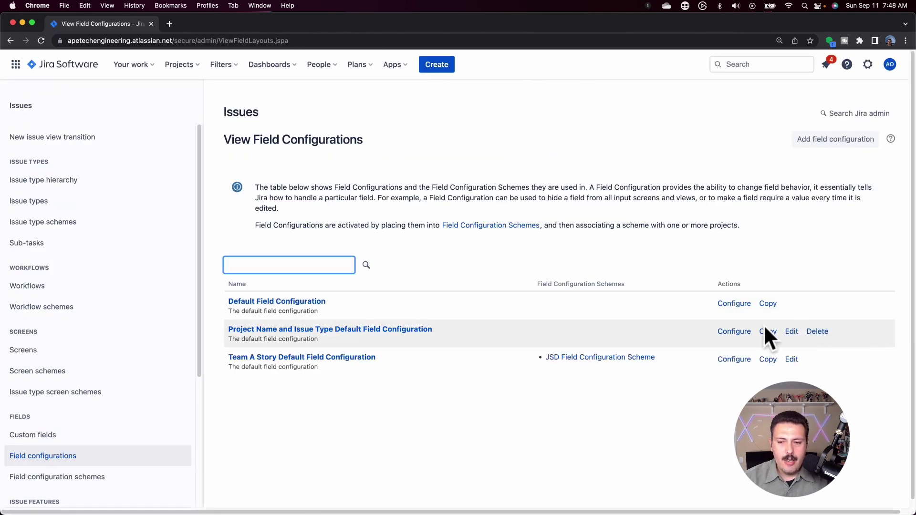
{"action": "left_click", "coordinate": [747, 332]}
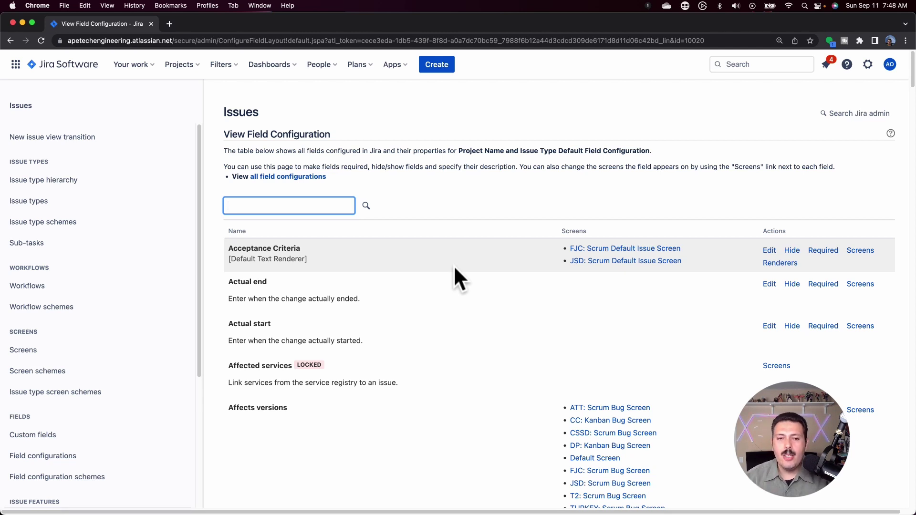
{"action": "left_click", "coordinate": [57, 456]}
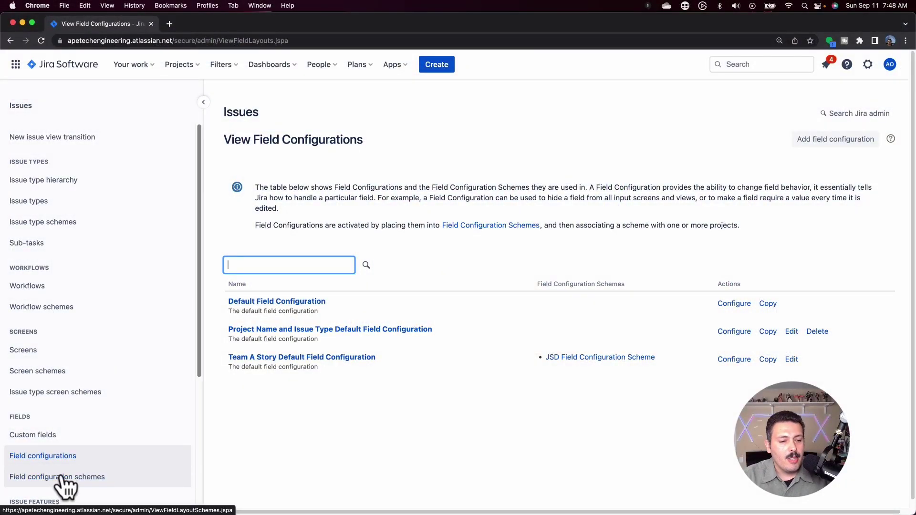
From Field configuration schemes, add a scheme named 'Special Field Configuration Scheme'
{"action": "left_click", "coordinate": [63, 477]}
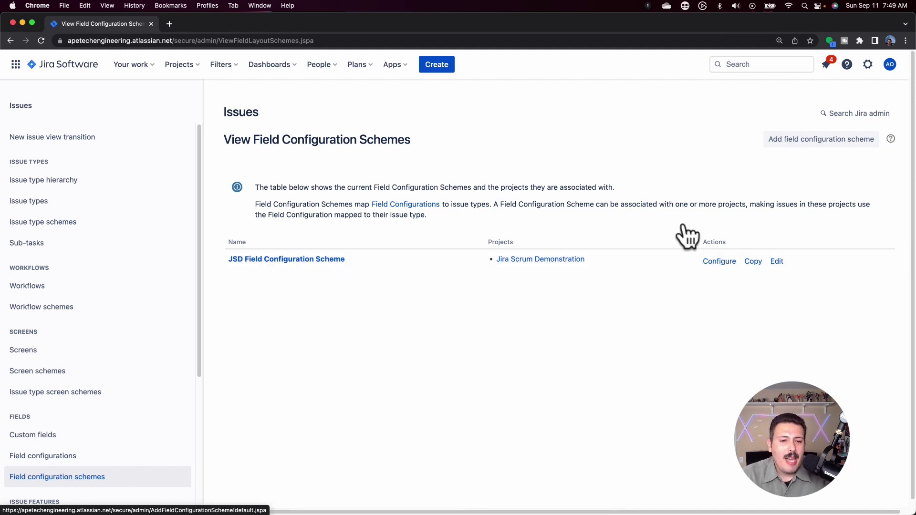
{"action": "left_click", "coordinate": [809, 138]}
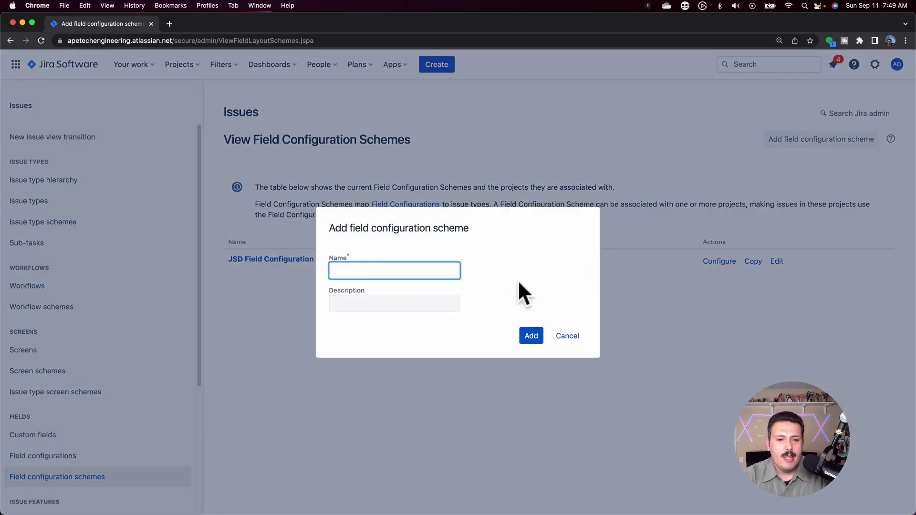
{"action": "type", "text": "Social"}
{"action": "key", "text": "BackSpace"}
{"action": "key", "text": "BackSpace"}
{"action": "key", "text": "BackSpace"}
{"action": "key", "text": "BackSpace"}
{"action": "key", "text": "BackSpace"}
{"action": "type", "text": "pecial Field "}
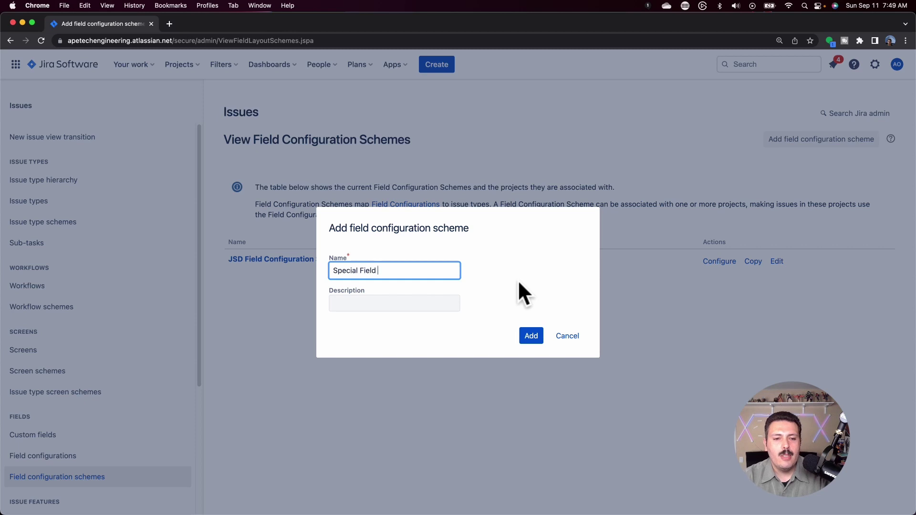
{"action": "type", "text": "Configuration Scheme"}
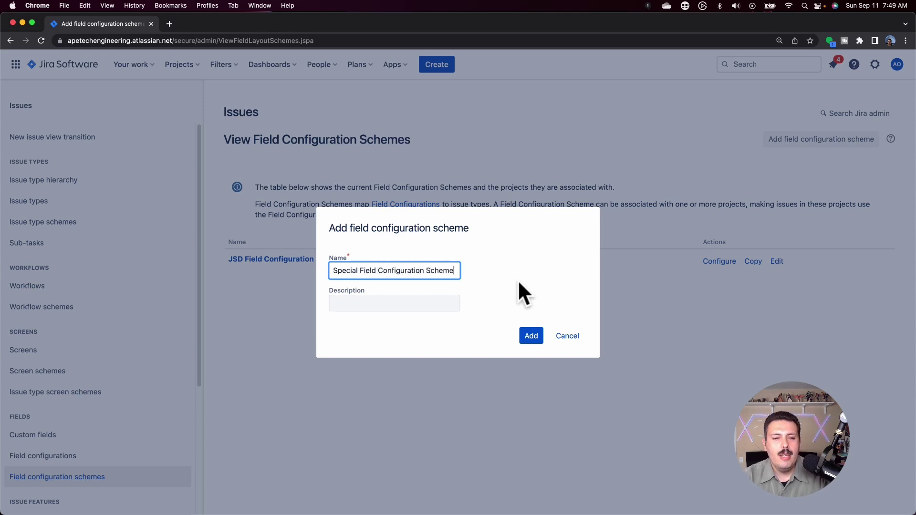
{"action": "left_click", "coordinate": [541, 338]}
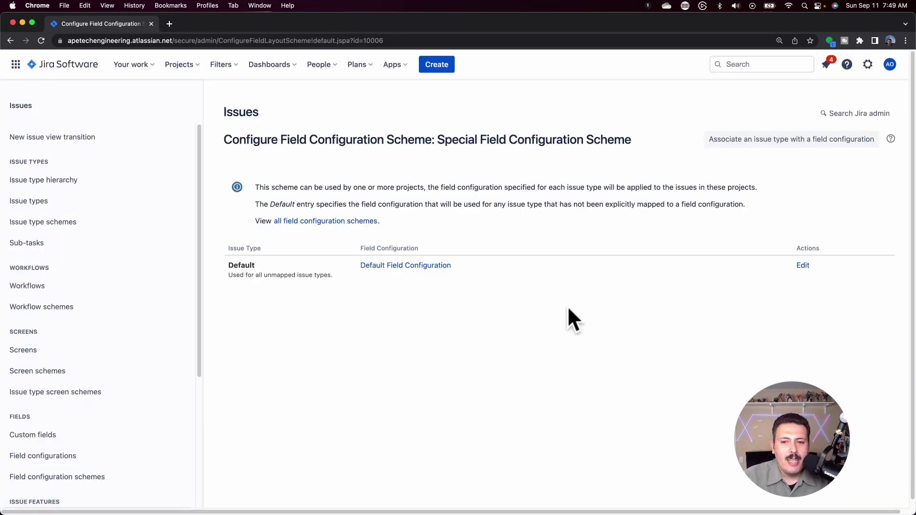
Open the issue-type mapping dialog on Special Field Configuration Scheme, then close it unchanged
{"action": "left_click", "coordinate": [760, 141]}
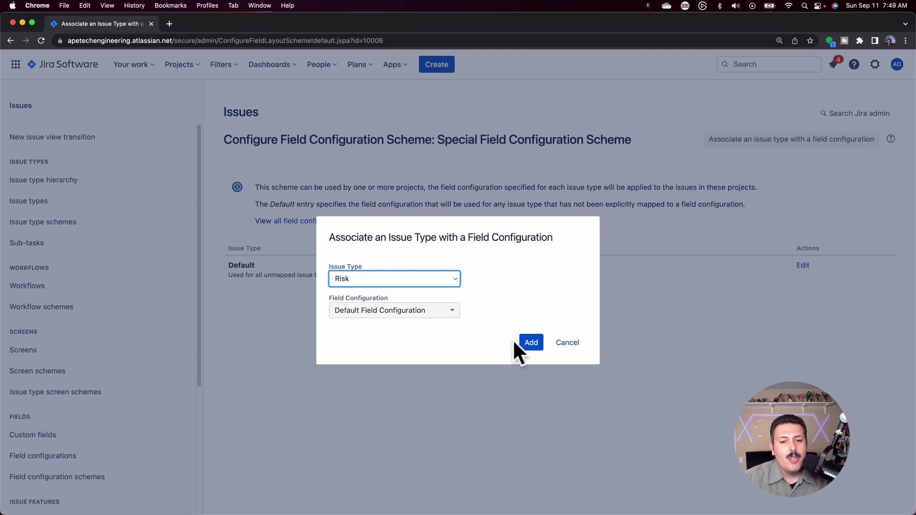
{"action": "left_click", "coordinate": [529, 343]}
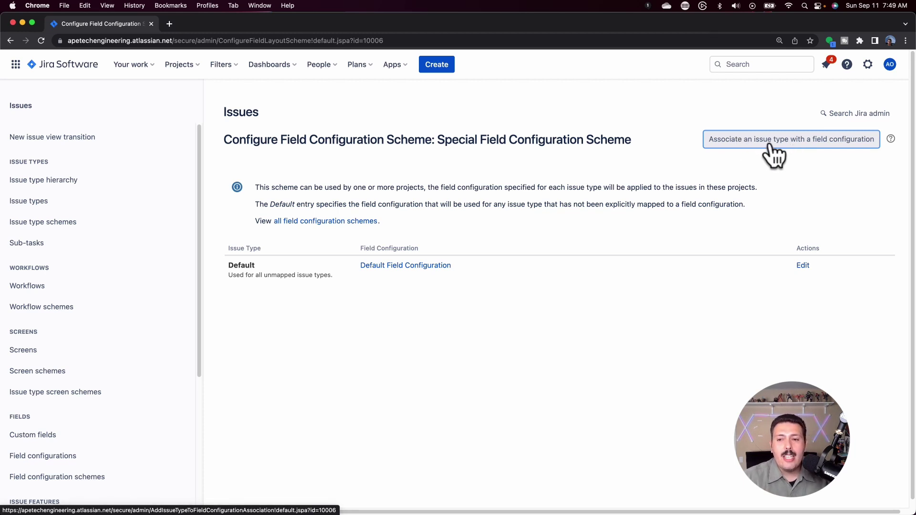
Add a mapping of Epic to 'Project Name and Issue Type Default Field Configuration' in the Special Field Configuration Scheme
{"action": "left_click", "coordinate": [772, 144]}
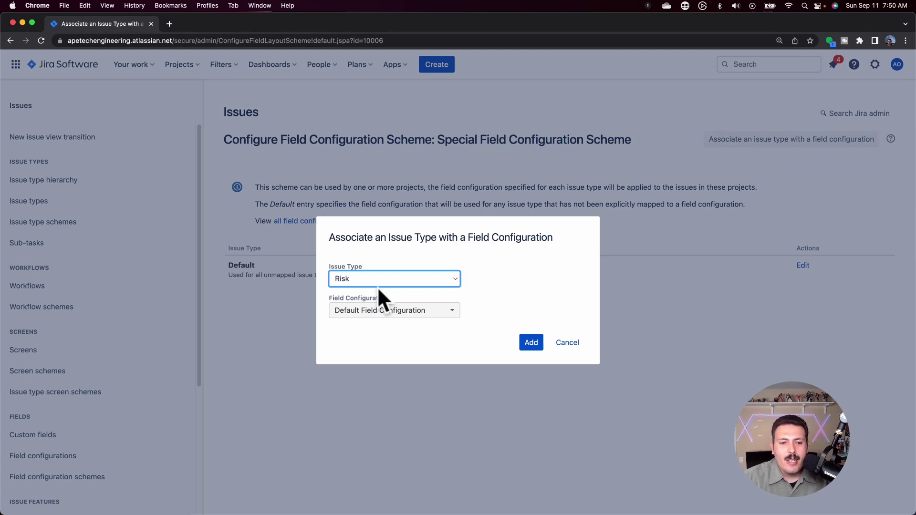
{"action": "left_click", "coordinate": [377, 285]}
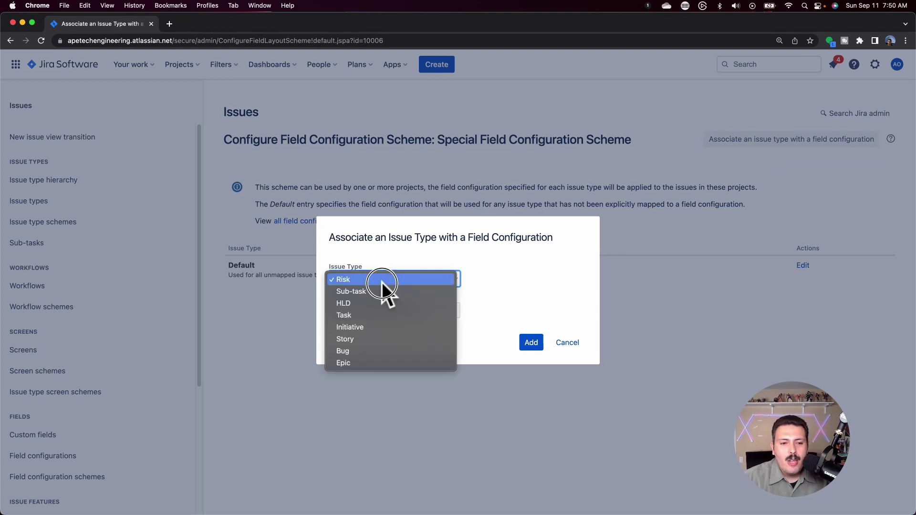
{"action": "left_click", "coordinate": [363, 359]}
{"action": "left_click", "coordinate": [407, 311]}
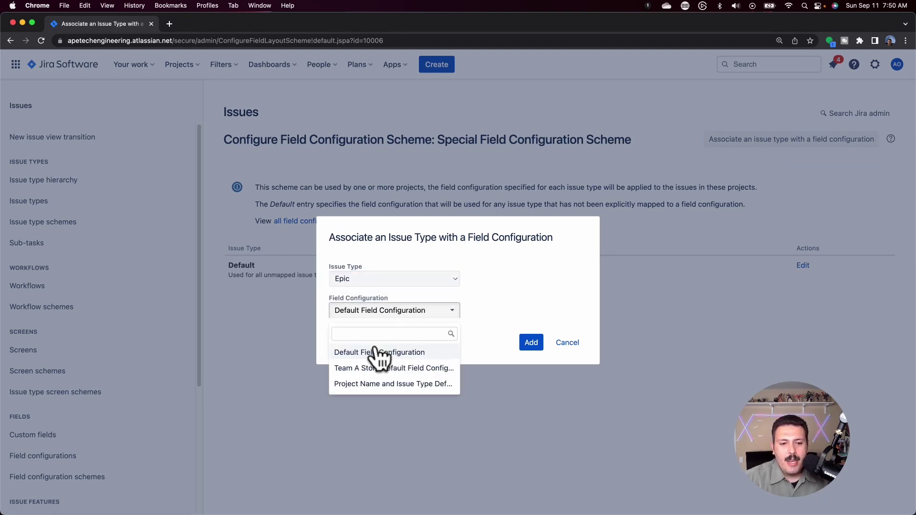
{"action": "left_click", "coordinate": [375, 384]}
{"action": "left_click", "coordinate": [533, 343]}
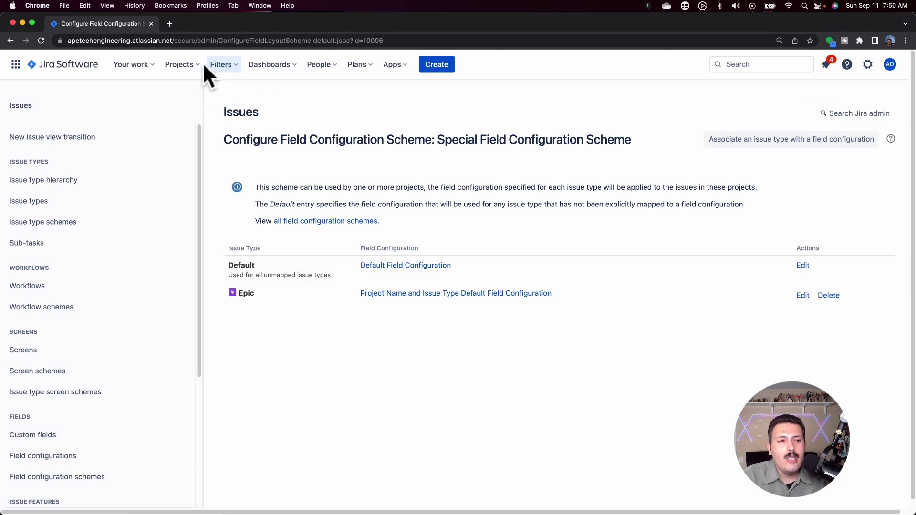
Go to Standard Template Demo's project settings and open Issues > Fields
{"action": "left_click", "coordinate": [181, 65]}
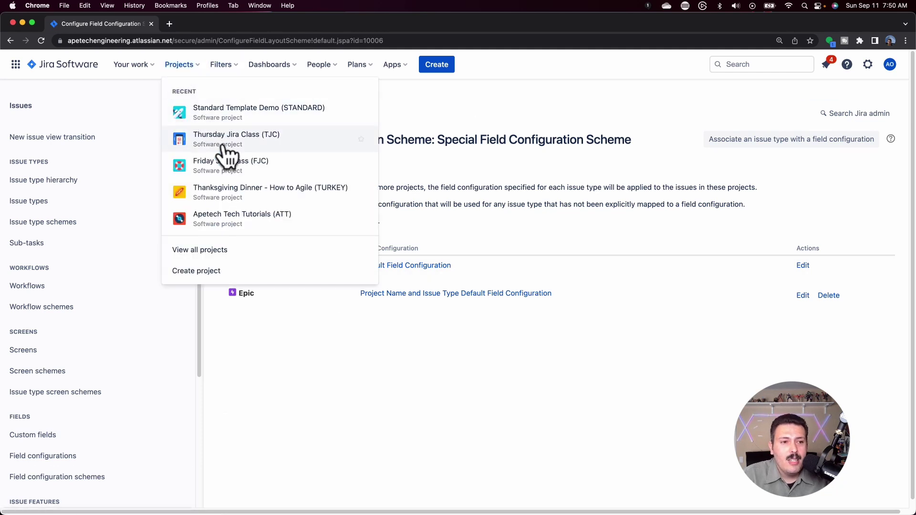
{"action": "left_click", "coordinate": [239, 117]}
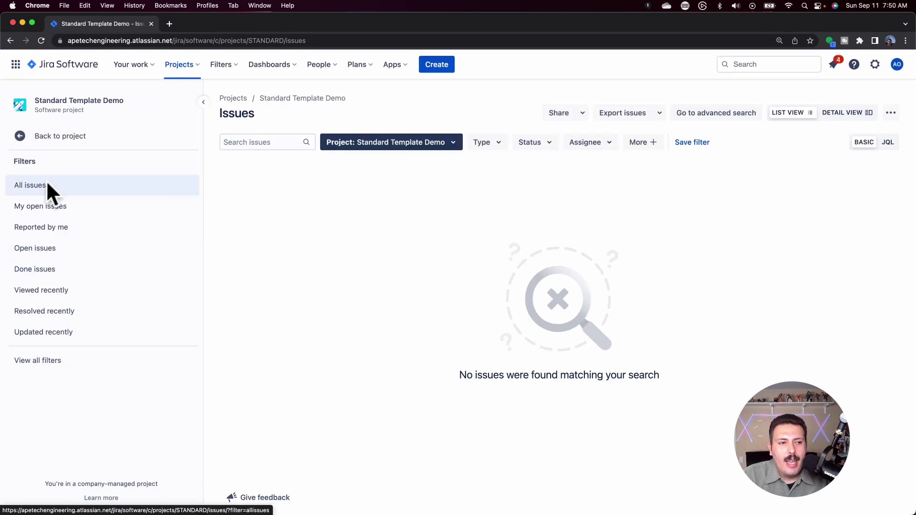
{"action": "left_click", "coordinate": [50, 138]}
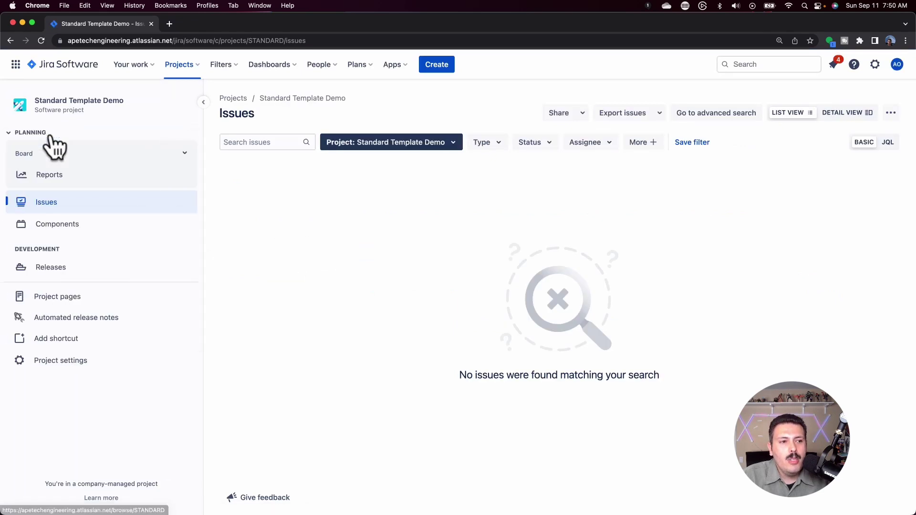
{"action": "left_click", "coordinate": [65, 361]}
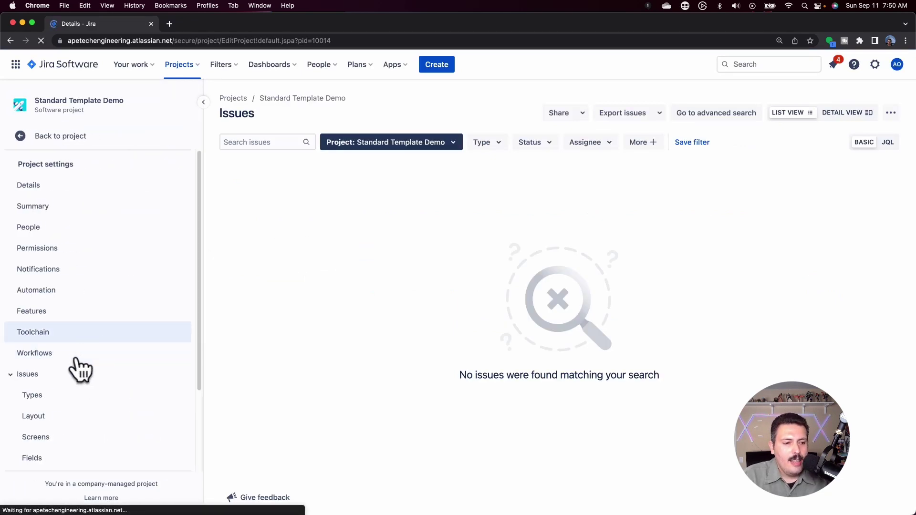
{"action": "left_click", "coordinate": [13, 377]}
{"action": "left_click", "coordinate": [42, 457]}
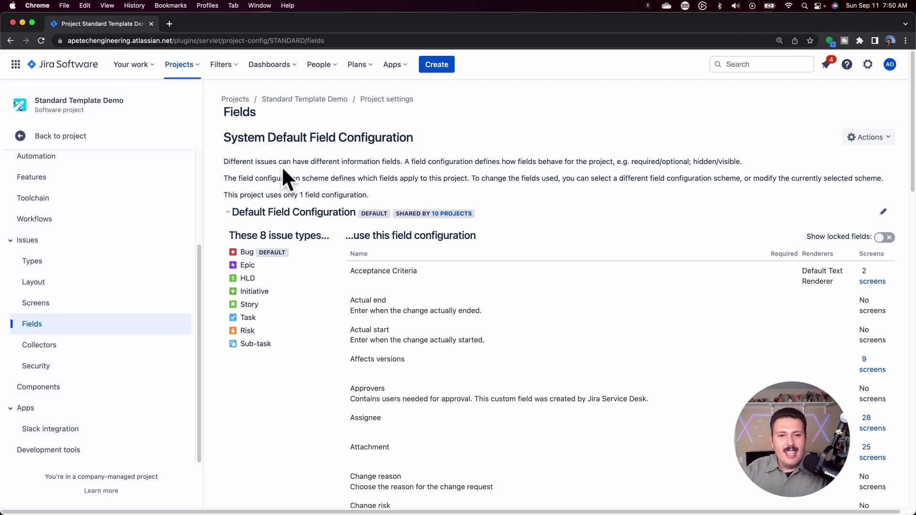
Associate Special Field Configuration Scheme with the Standard Template Demo project
{"action": "left_click", "coordinate": [866, 138]}
{"action": "left_click", "coordinate": [859, 183]}
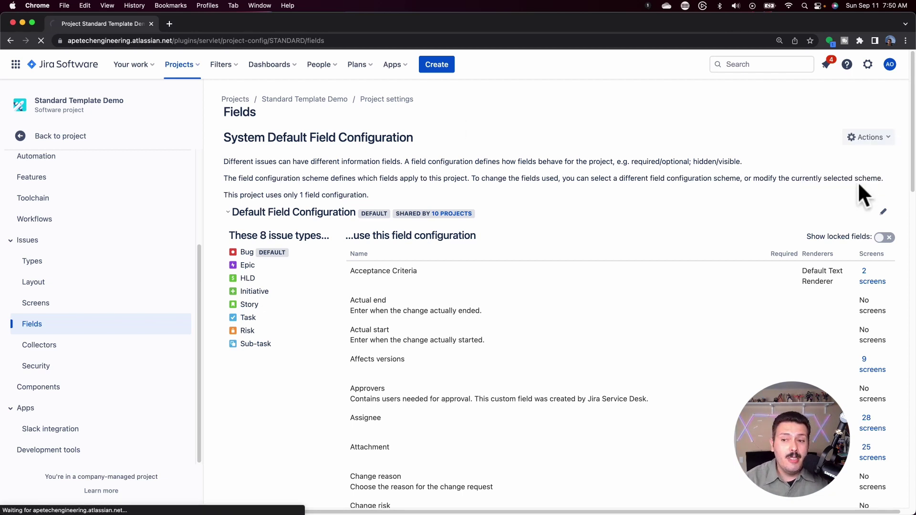
{"action": "left_click", "coordinate": [192, 167]}
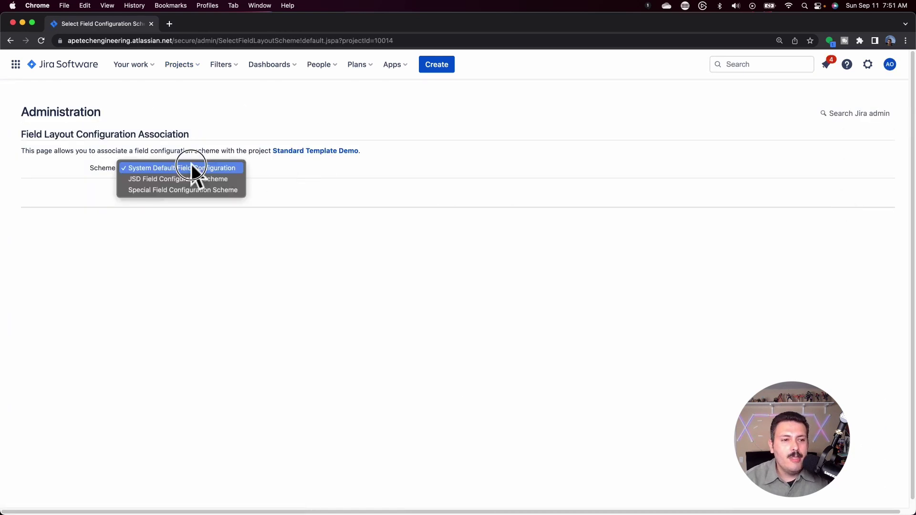
{"action": "left_click", "coordinate": [187, 189]}
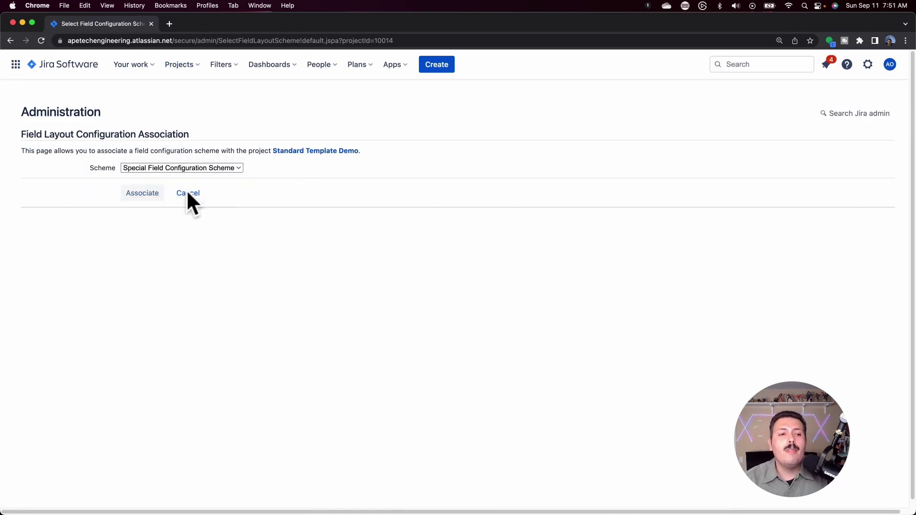
{"action": "left_click", "coordinate": [143, 193]}
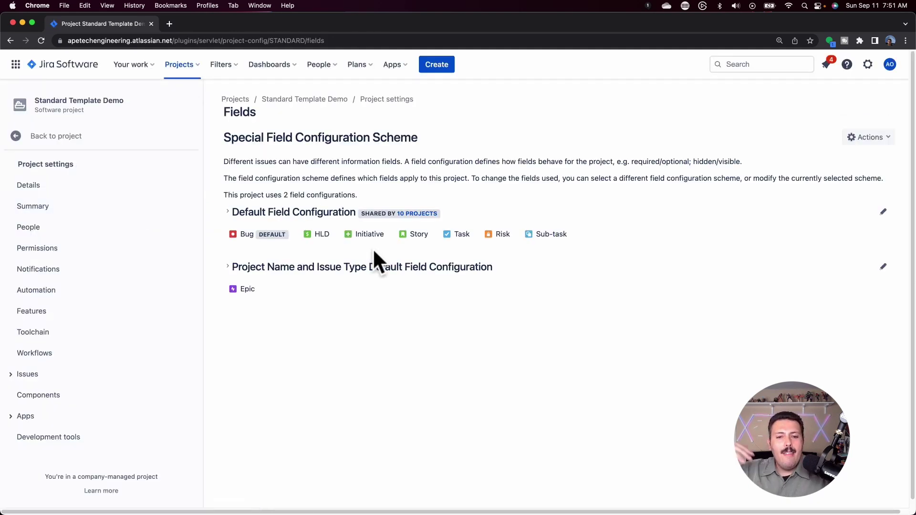
{"action": "left_click", "coordinate": [232, 268]}
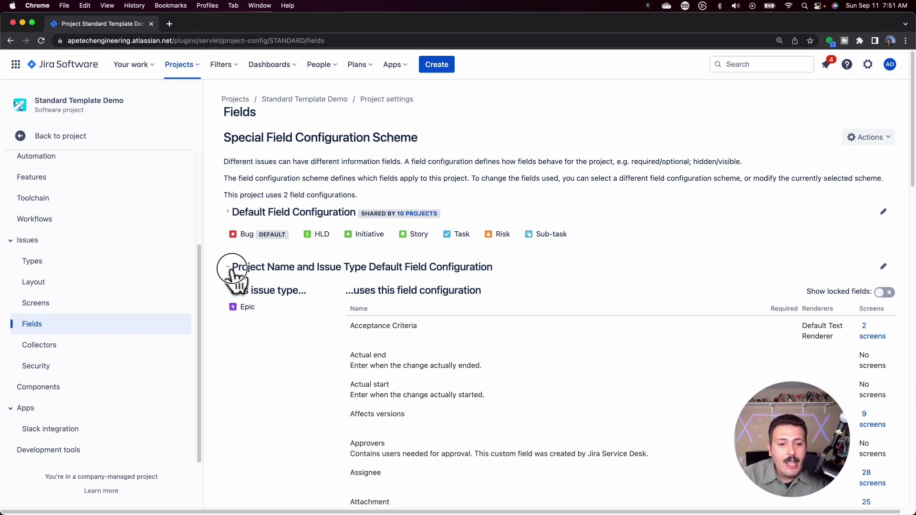
{"action": "left_click", "coordinate": [231, 268]}
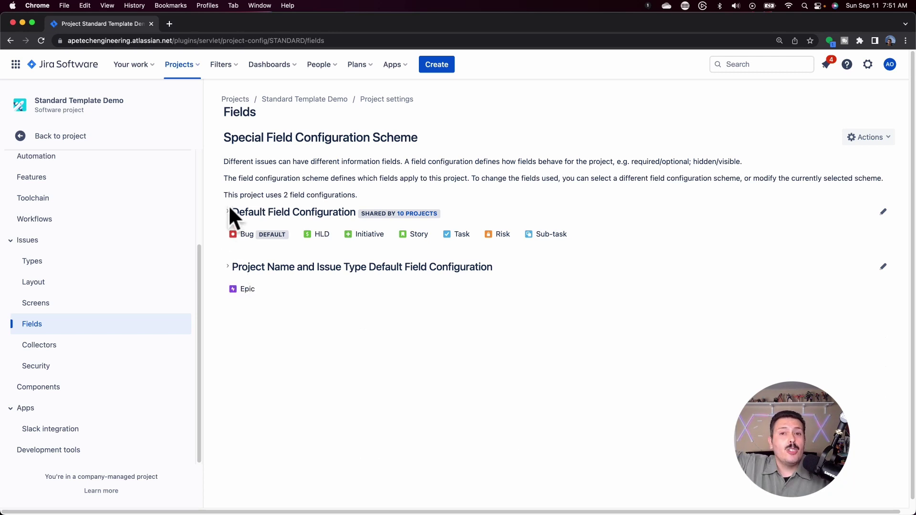